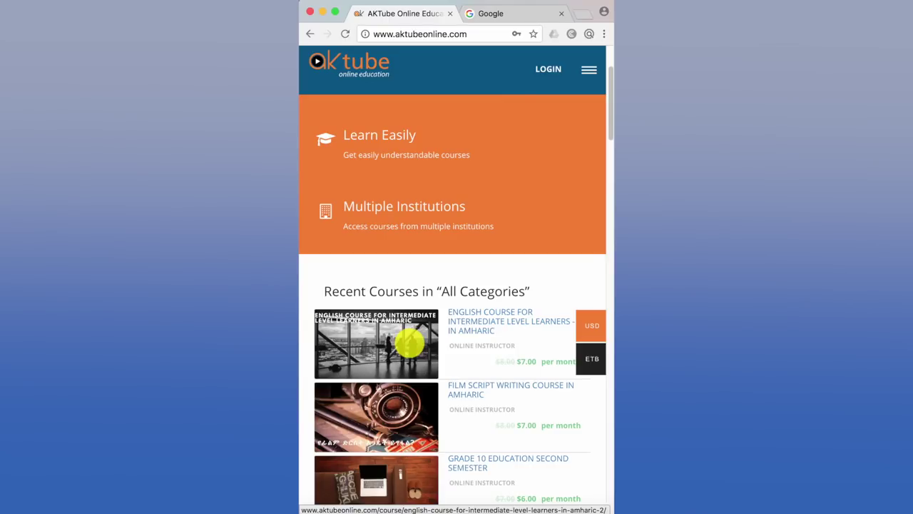
- Open the Login dialog and empty the autofilled email and password fields
scroll(409, 343, down, 3)
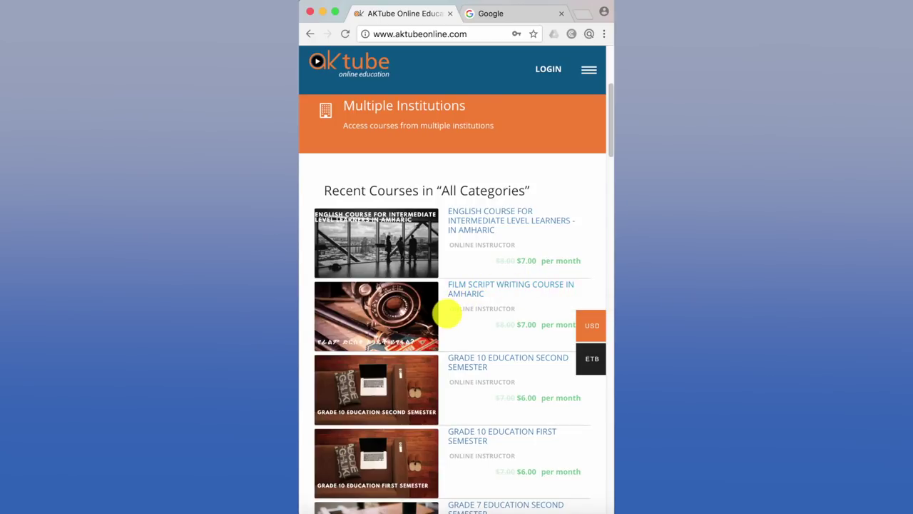
scroll(446, 313, up, 5)
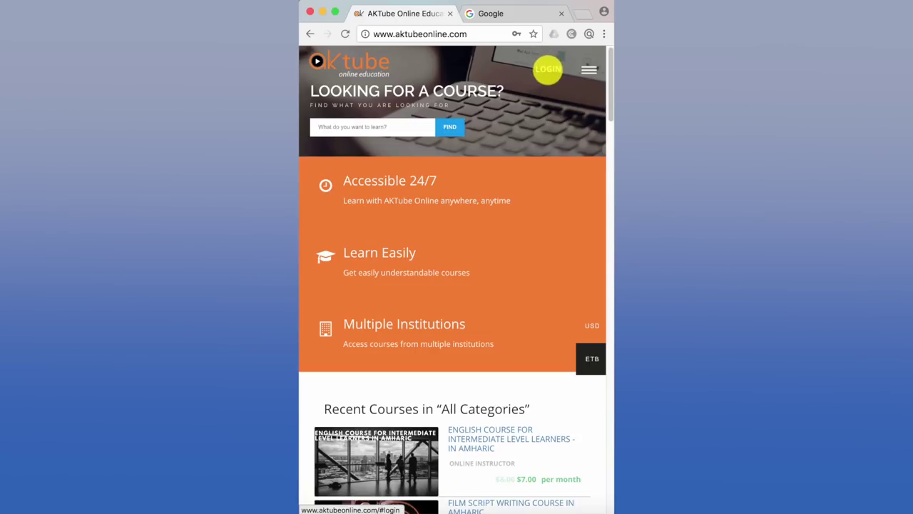
click(550, 68)
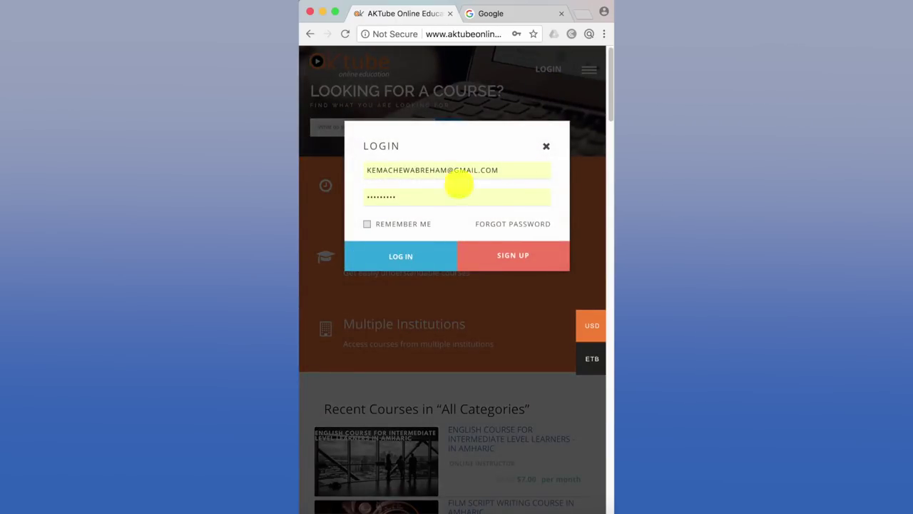
click(503, 169)
key(BackSpace)
key(BackSpace)
key(BackSpace)
key(BackSpace)
key(BackSpace)
key(BackSpace)
key(BackSpace)
key(BackSpace)
key(BackSpace)
key(BackSpace)
key(BackSpace)
key(BackSpace)
key(BackSpace)
key(BackSpace)
key(BackSpace)
key(BackSpace)
key(BackSpace)
key(BackSpace)
key(BackSpace)
key(BackSpace)
key(BackSpace)
key(BackSpace)
key(BackSpace)
key(BackSpace)
key(BackSpace)
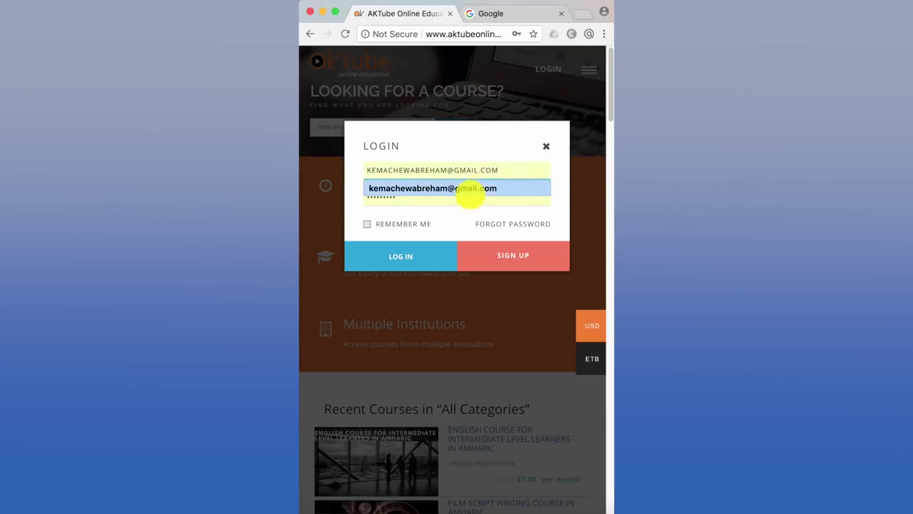
click(466, 197)
key(BackSpace)
key(BackSpace)
key(BackSpace)
key(BackSpace)
key(BackSpace)
key(BackSpace)
key(BackSpace)
key(BackSpace)
key(BackSpace)
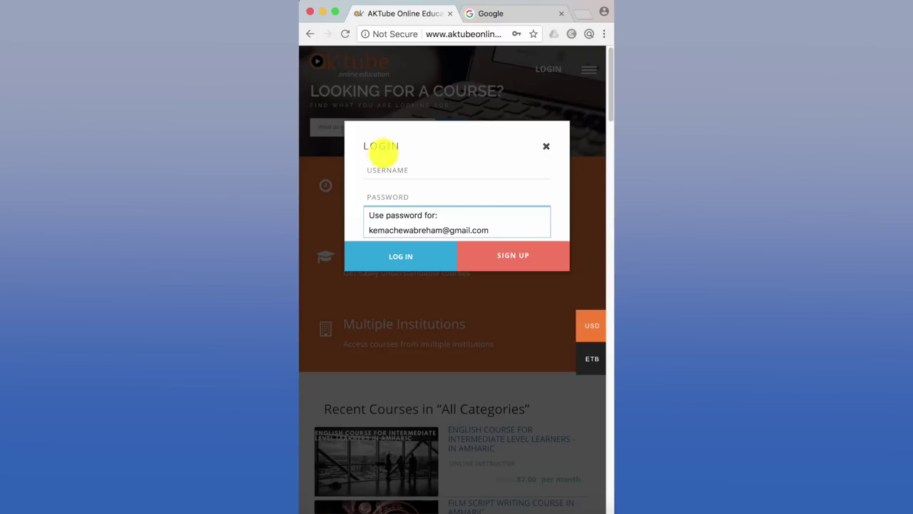
click(362, 139)
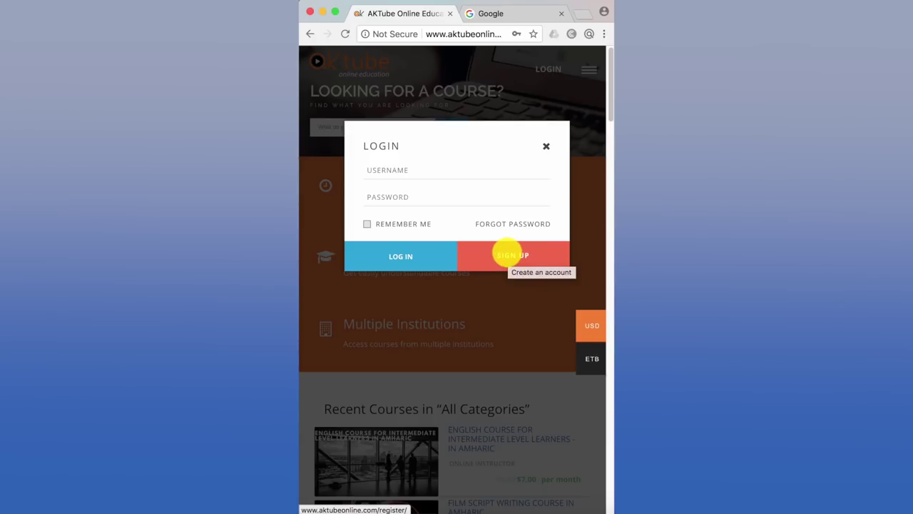
- Go to the Register page via Sign Up and put the cursor in the Username field
click(509, 255)
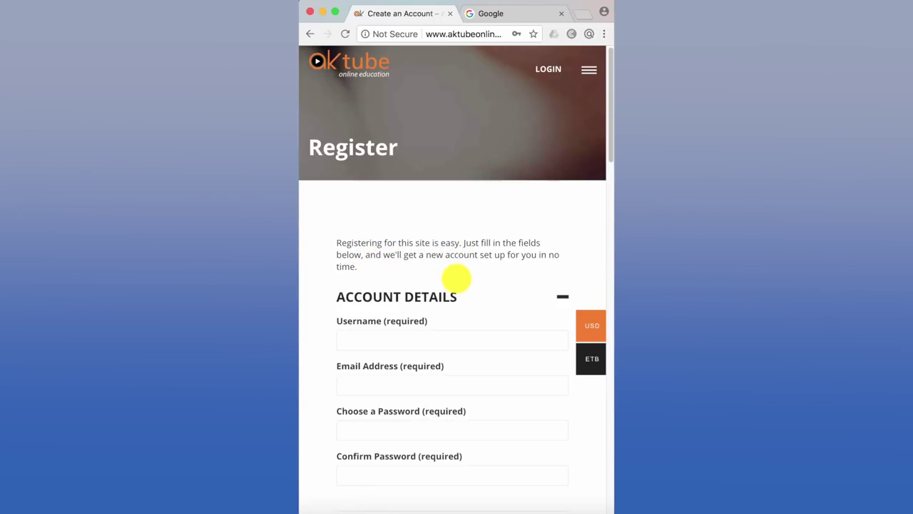
scroll(457, 277, down, 1)
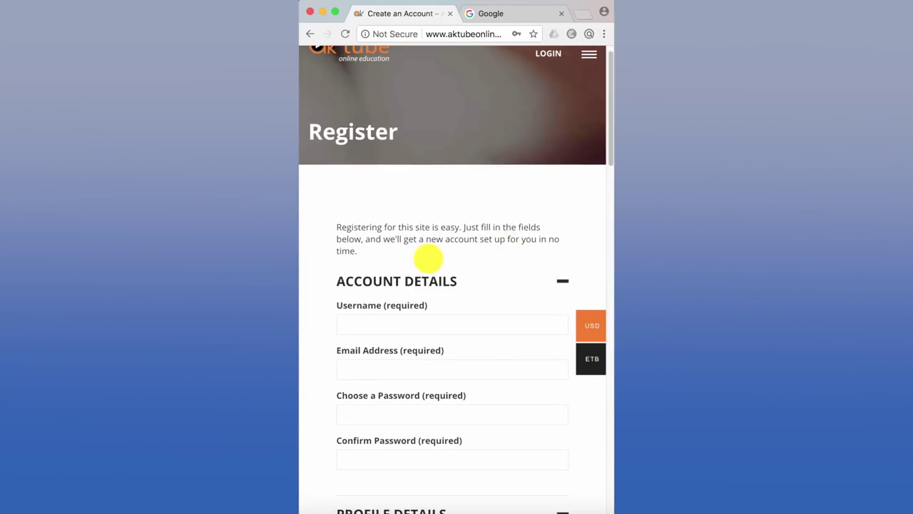
scroll(428, 258, down, 1)
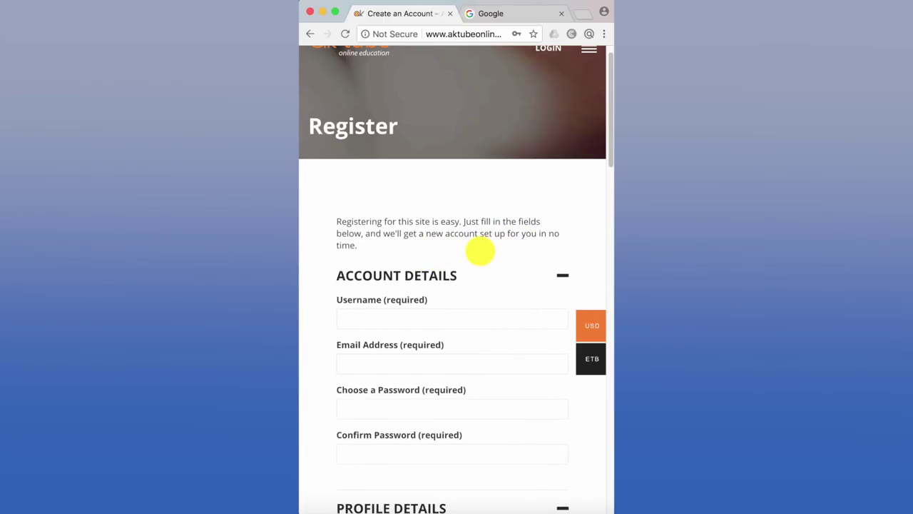
scroll(480, 250, down, 3)
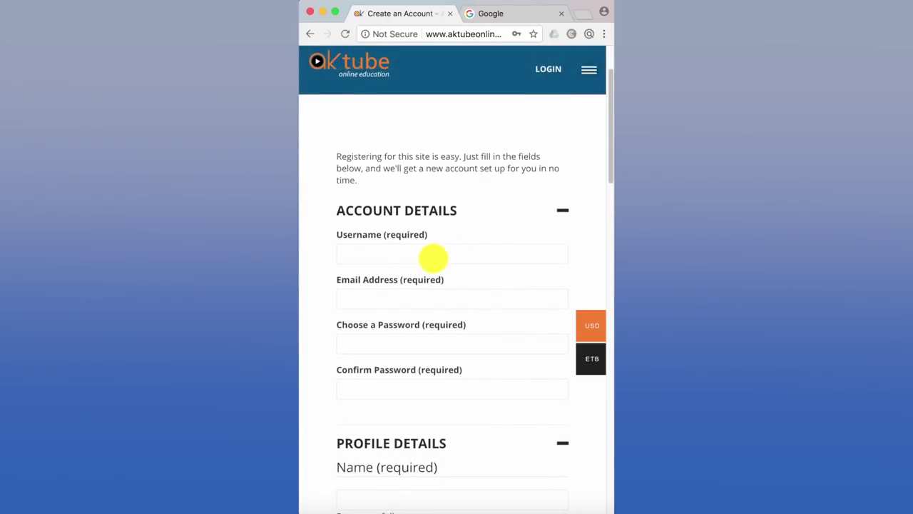
click(413, 252)
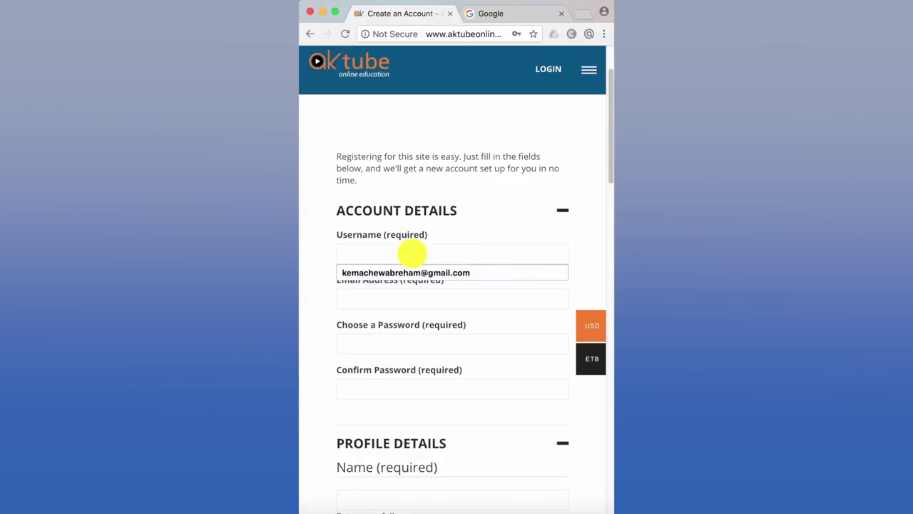
- Enter the chosen username, then the Gmail address, completed from Chrome's autofill suggestion
text(Ab)
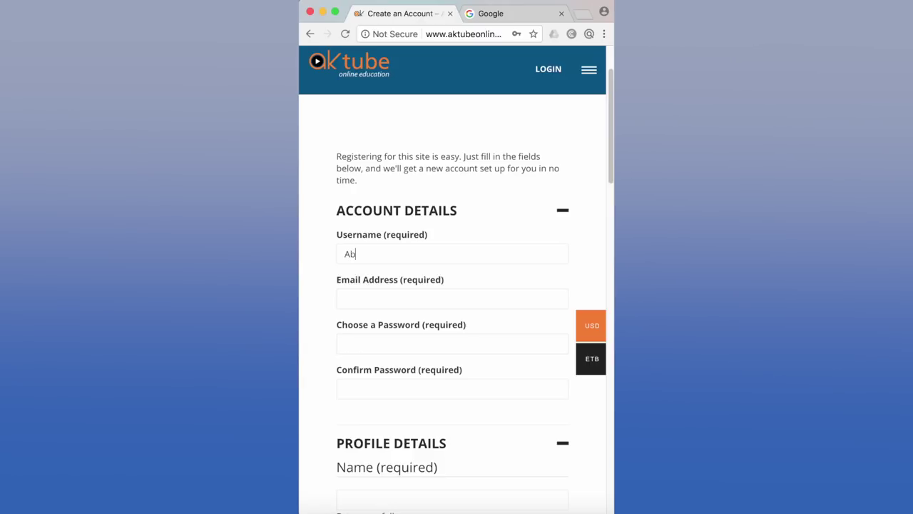
text(reham600)
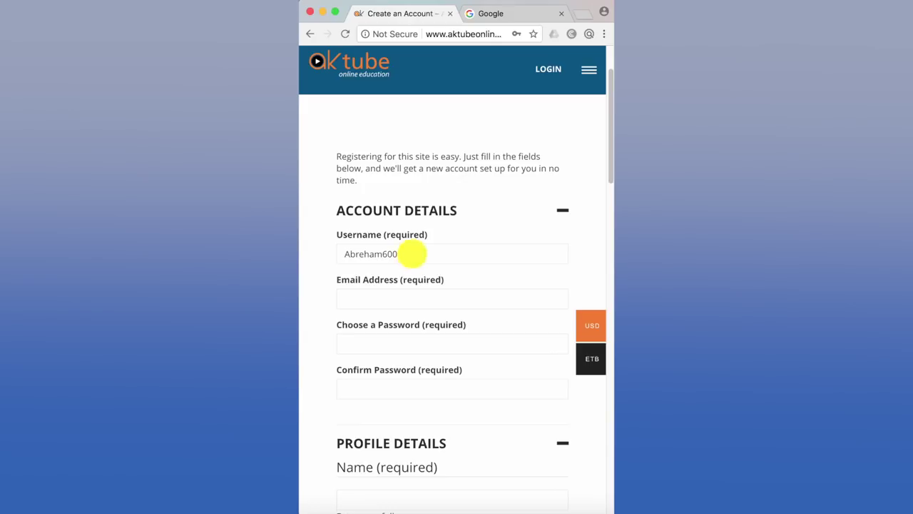
click(366, 298)
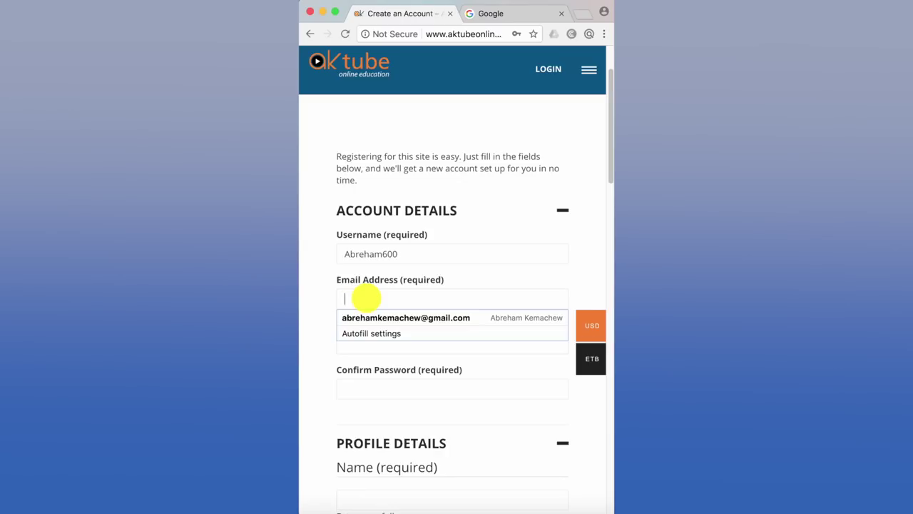
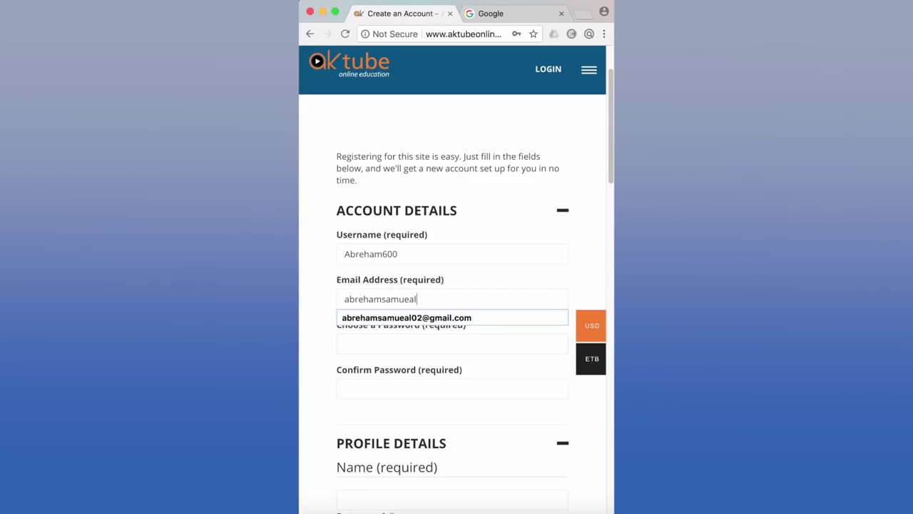
mouse_move(381, 316)
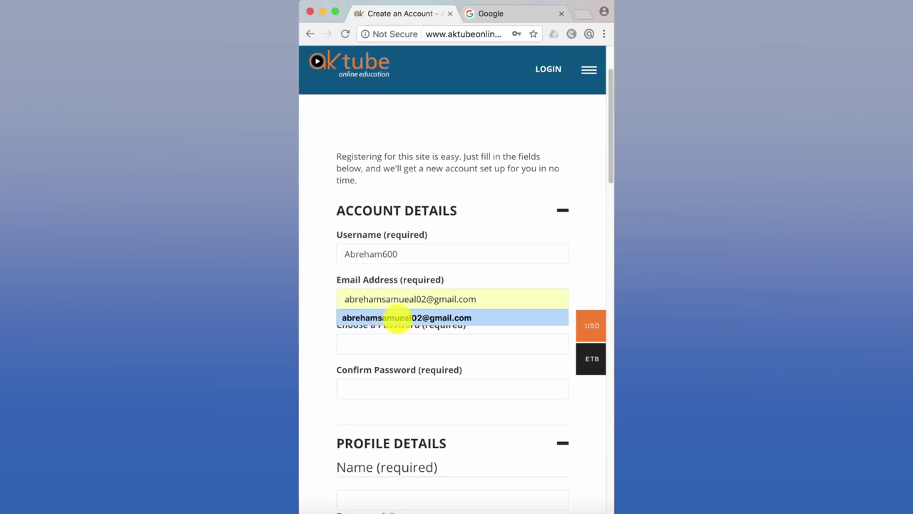
click(398, 318)
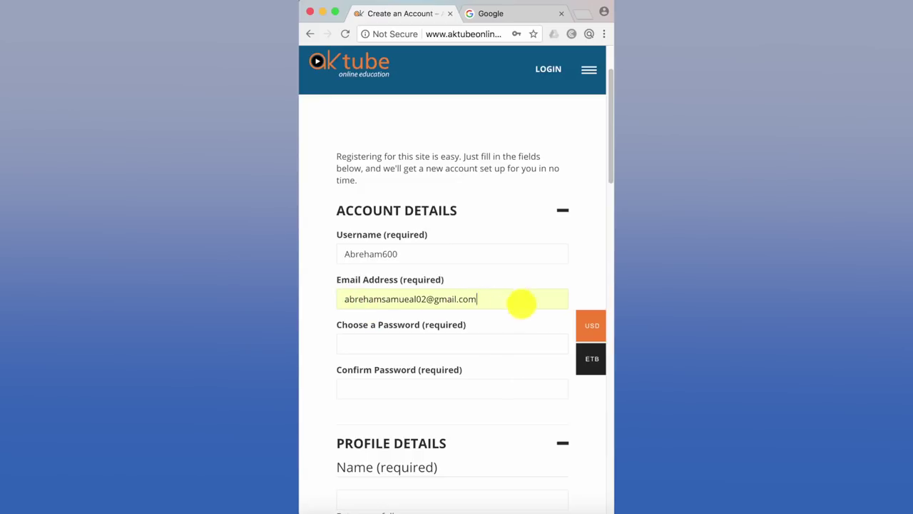
- Enter the numeric account password and retype it in Confirm Password
click(377, 343)
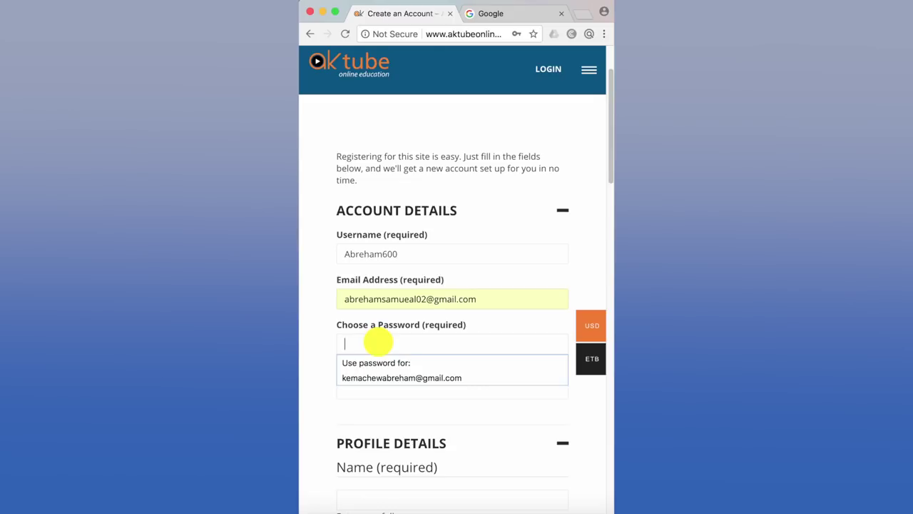
text(12)
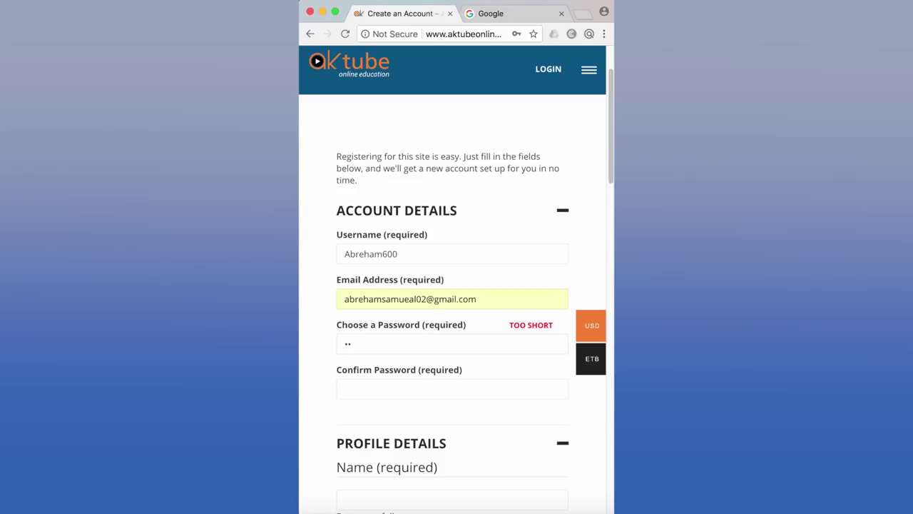
text(34567890)
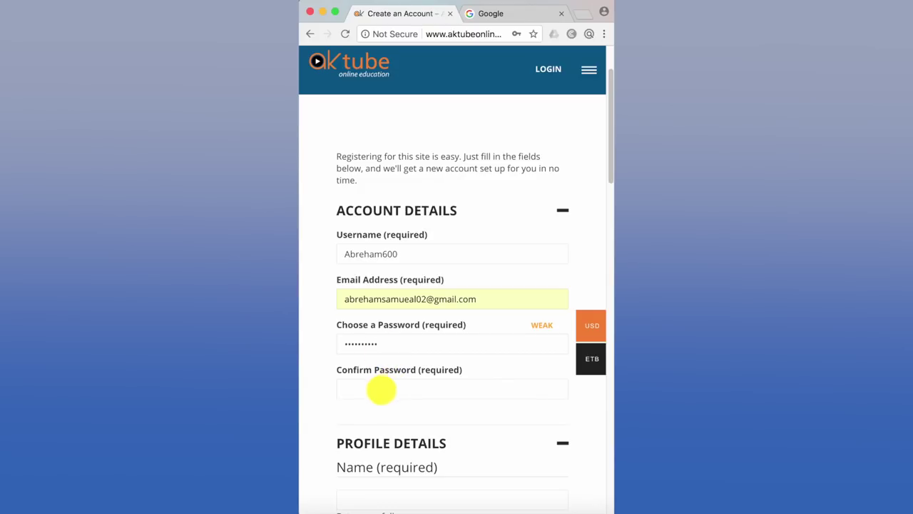
scroll(382, 389, down, 2)
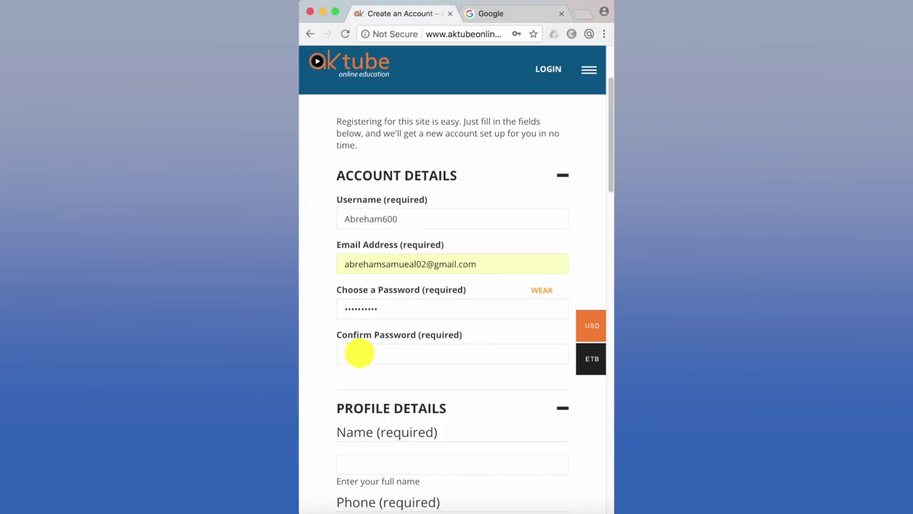
click(359, 353)
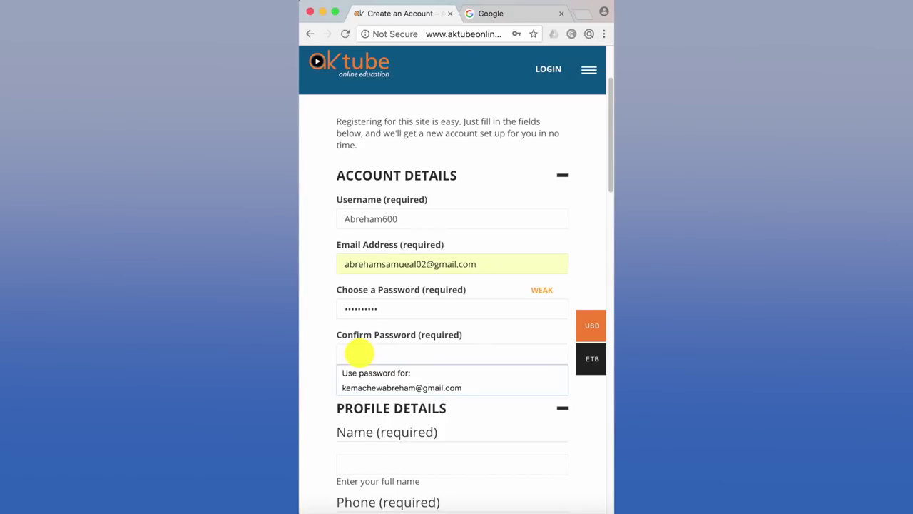
text(****)
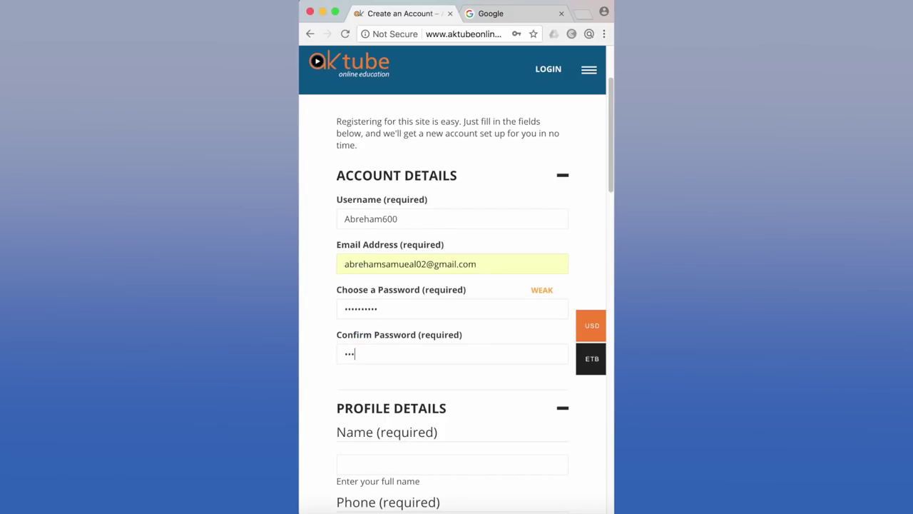
text(******)
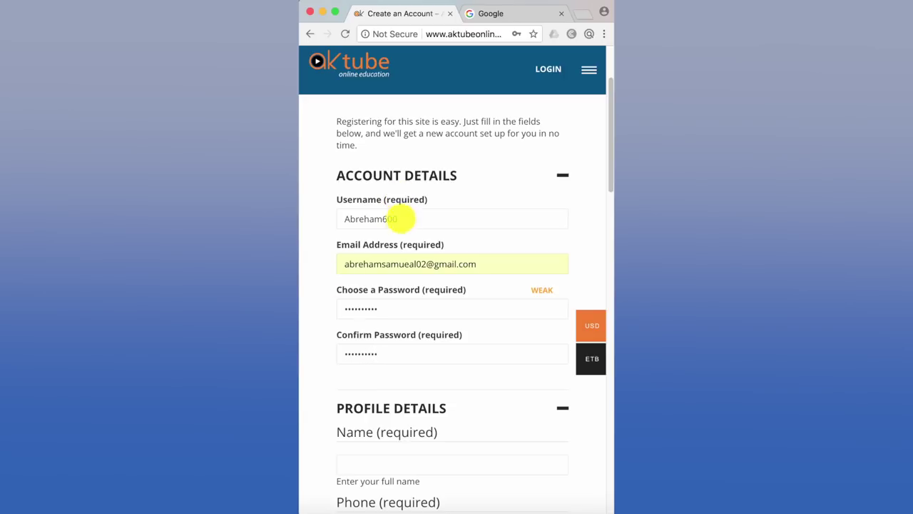
- Fill the Name field with the student's saved full name from autofill
scroll(336, 363, down, 2)
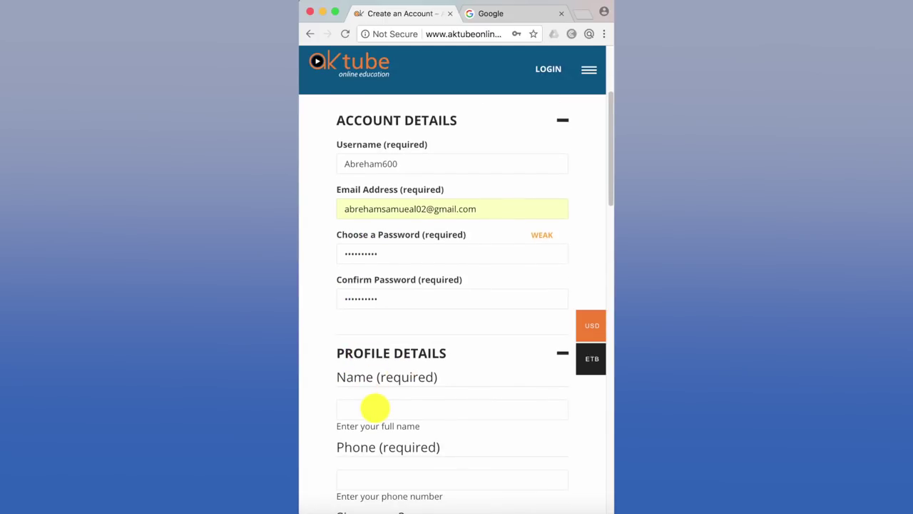
scroll(376, 407, down, 2)
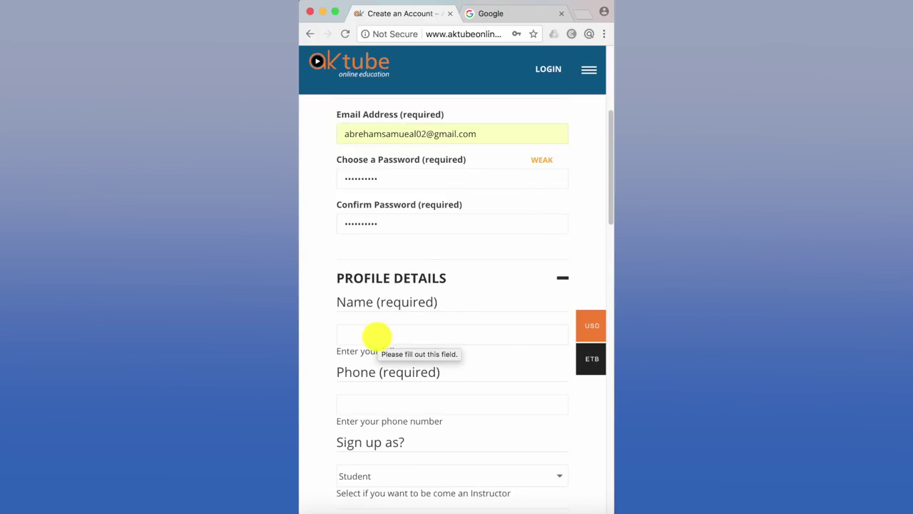
click(377, 334)
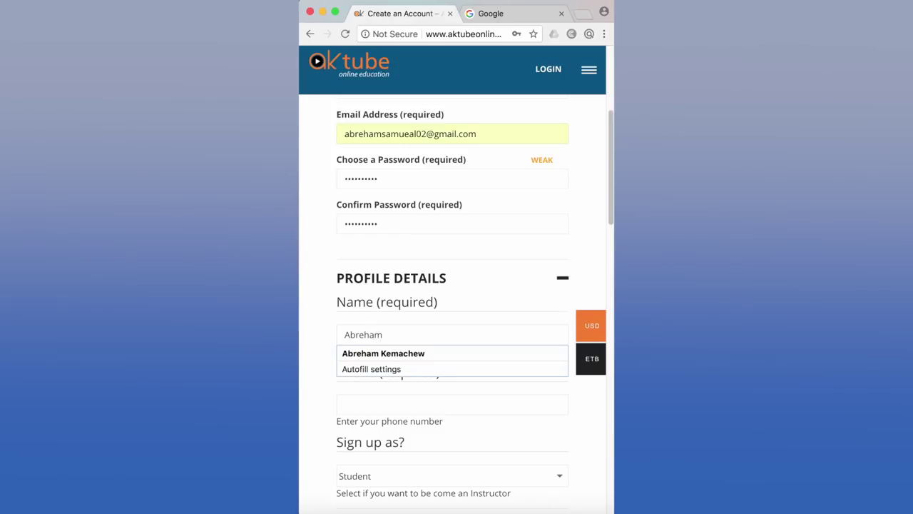
text(S)
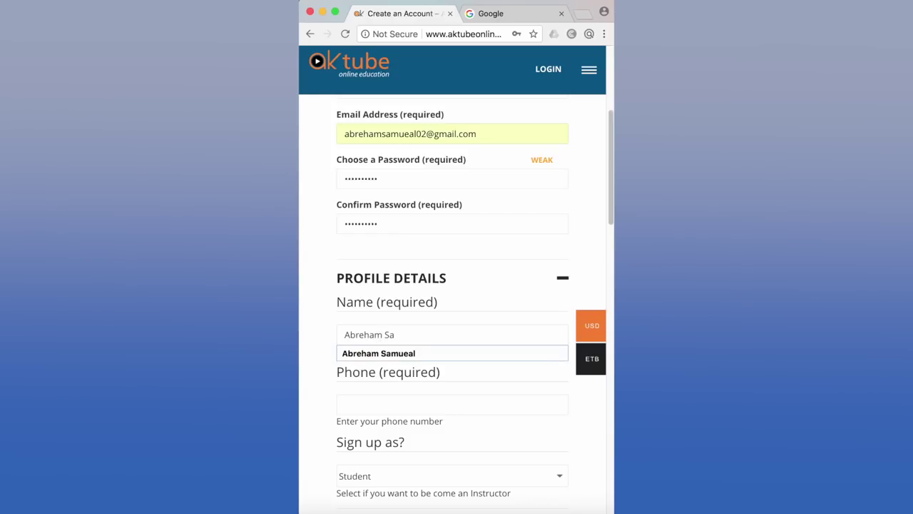
text(al)
click(378, 353)
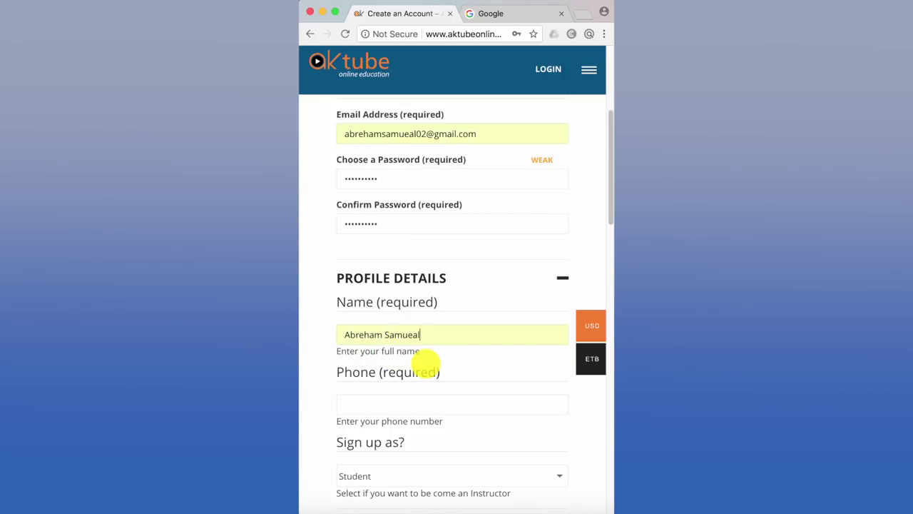
- Scroll down to the Phone field and place the cursor in it
scroll(426, 363, down, 1)
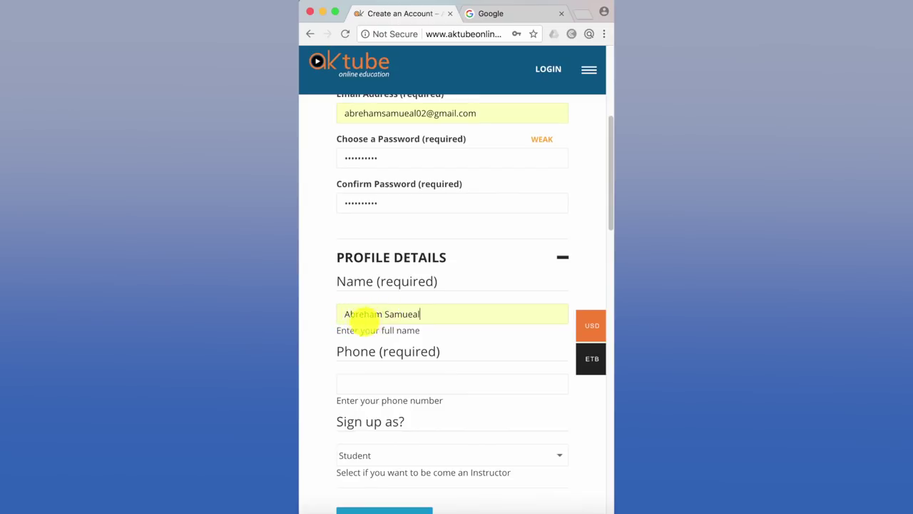
scroll(441, 328, down, 1)
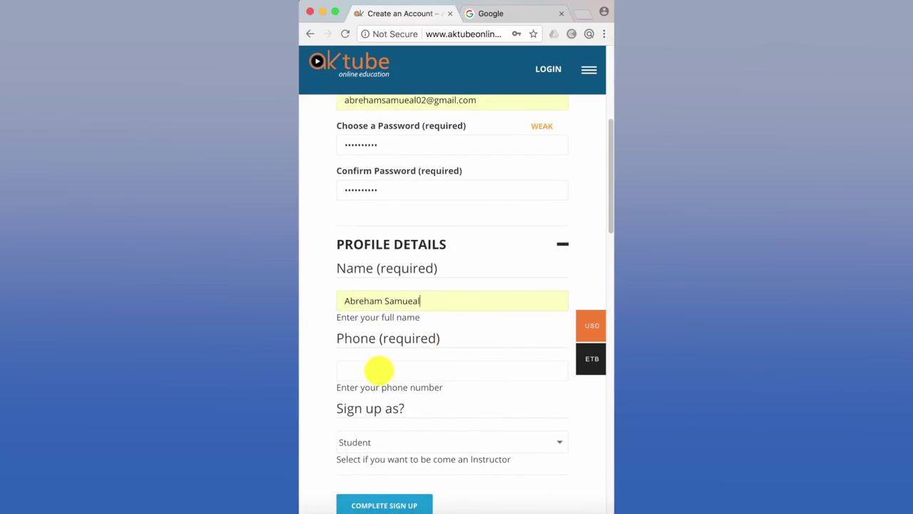
right_click(379, 369)
click(360, 369)
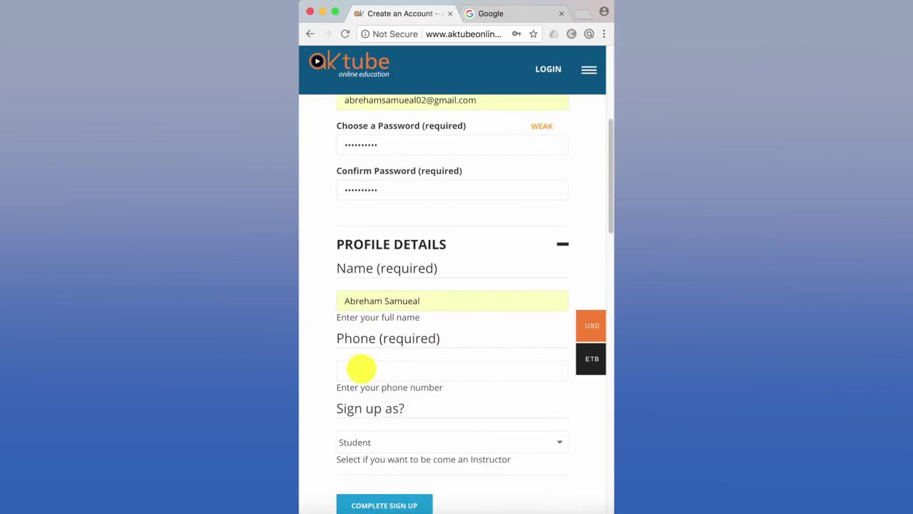
scroll(361, 368, down, 1)
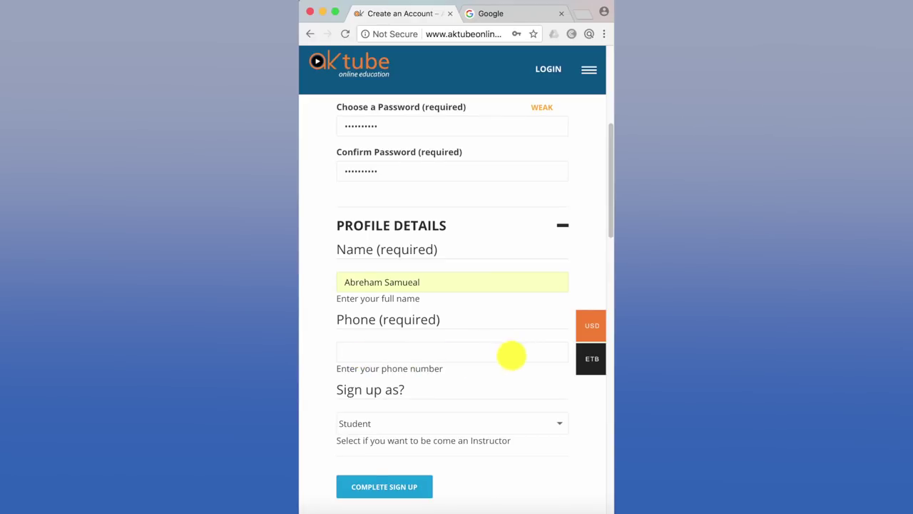
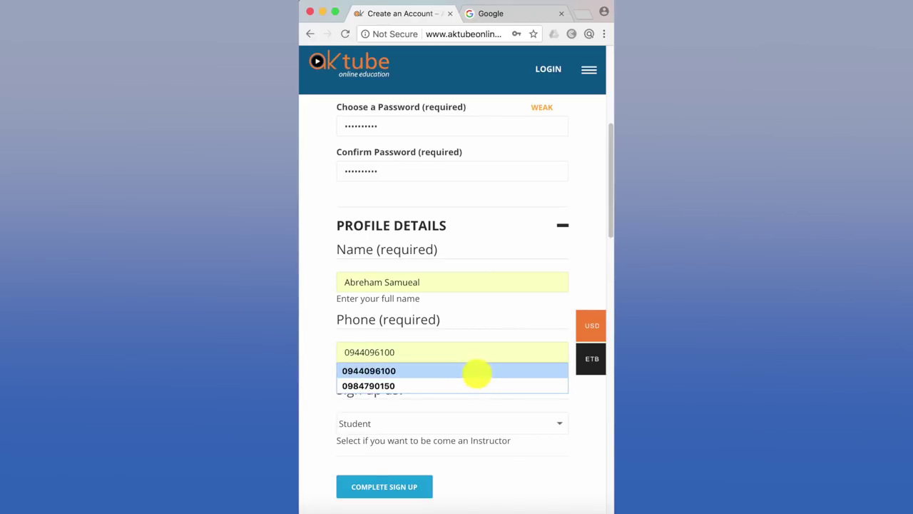
- Fill in the saved phone number from autofill and keep 'Sign up as' set to Student
click(475, 370)
scroll(317, 392, down, 1)
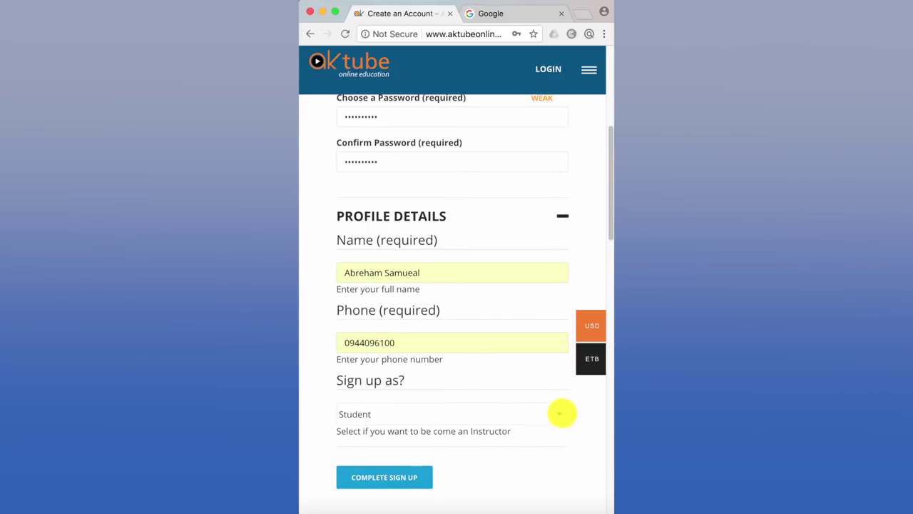
click(557, 413)
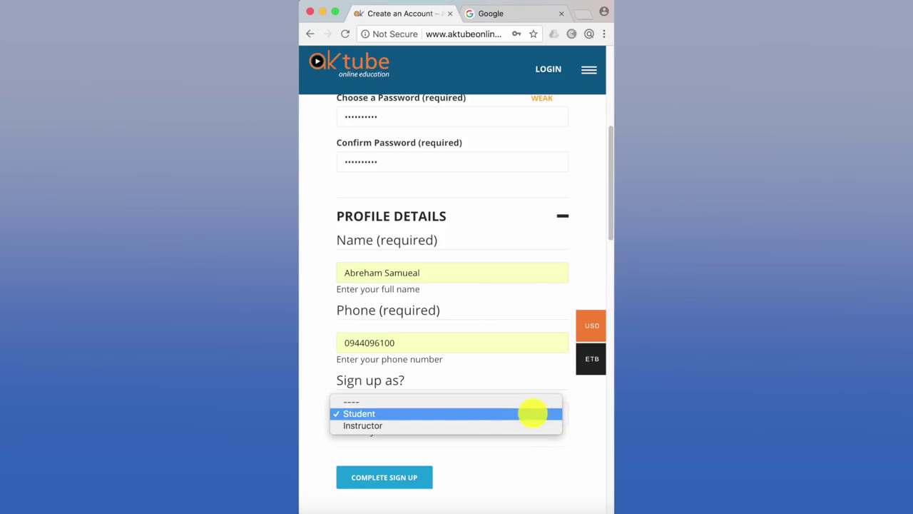
click(533, 413)
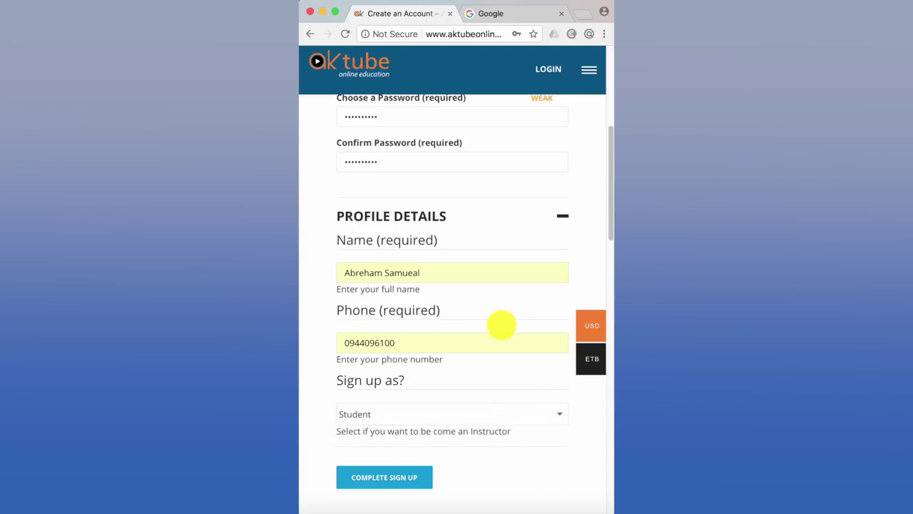
- Scroll up to review Account Details, then back down to the Complete Sign Up button
scroll(502, 325, up, 4)
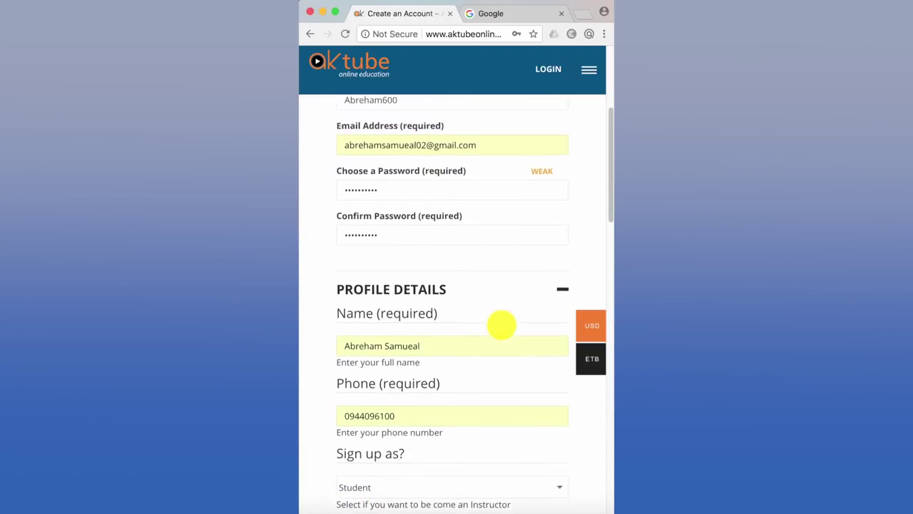
scroll(499, 321, up, 1)
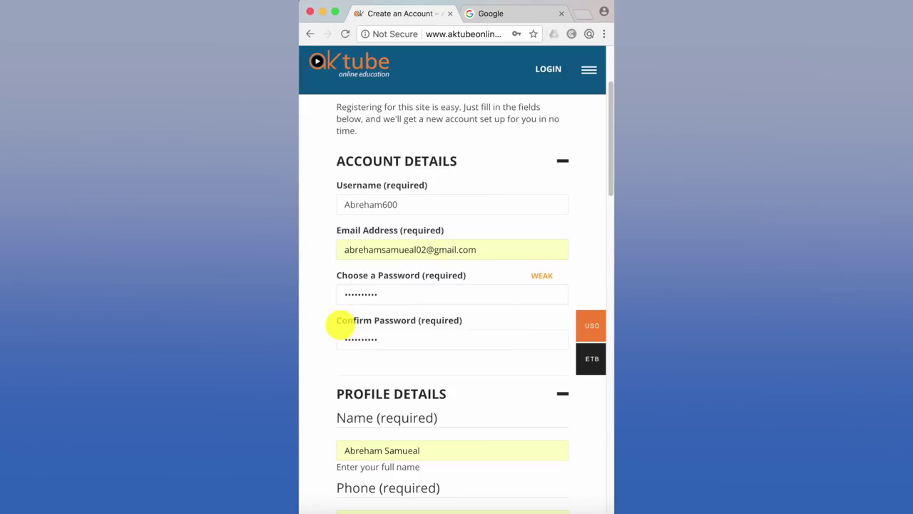
scroll(403, 381, down, 4)
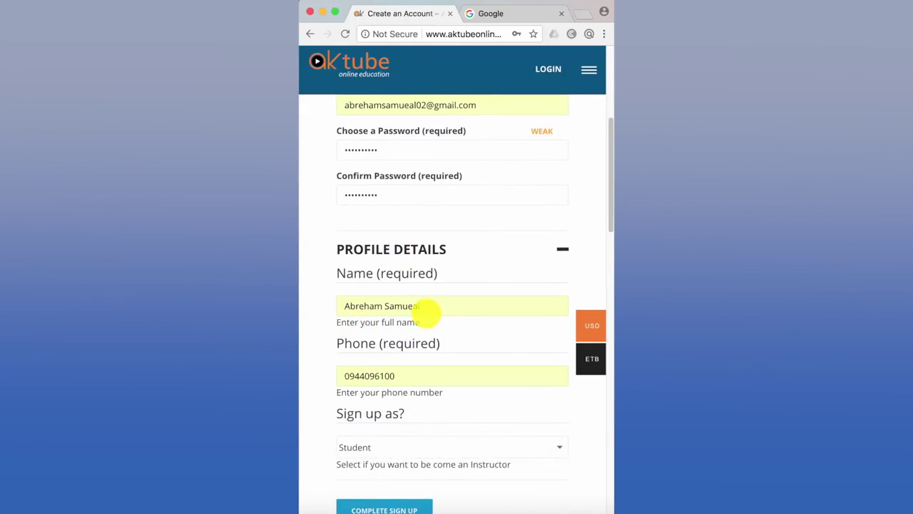
scroll(414, 376, down, 3)
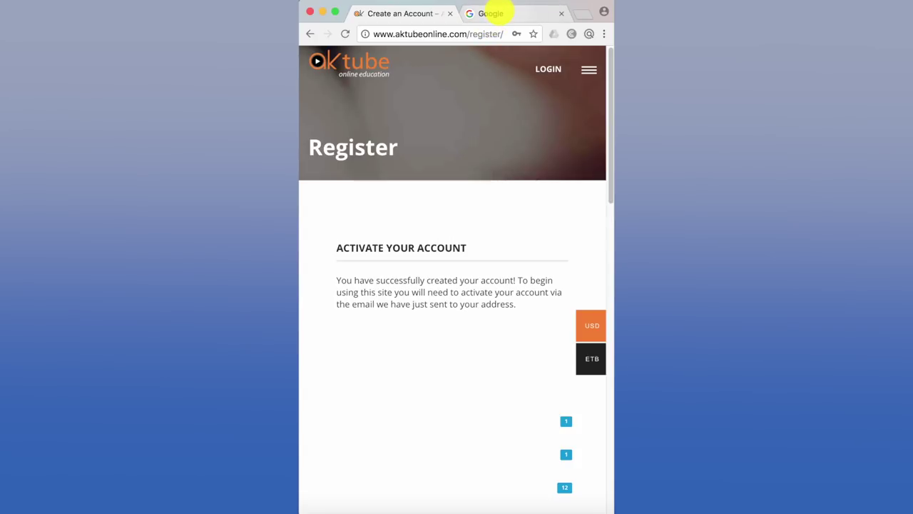
- Switch to the Gmail tab and scroll the inbox to show the WordPress emails about AKTube
click(491, 13)
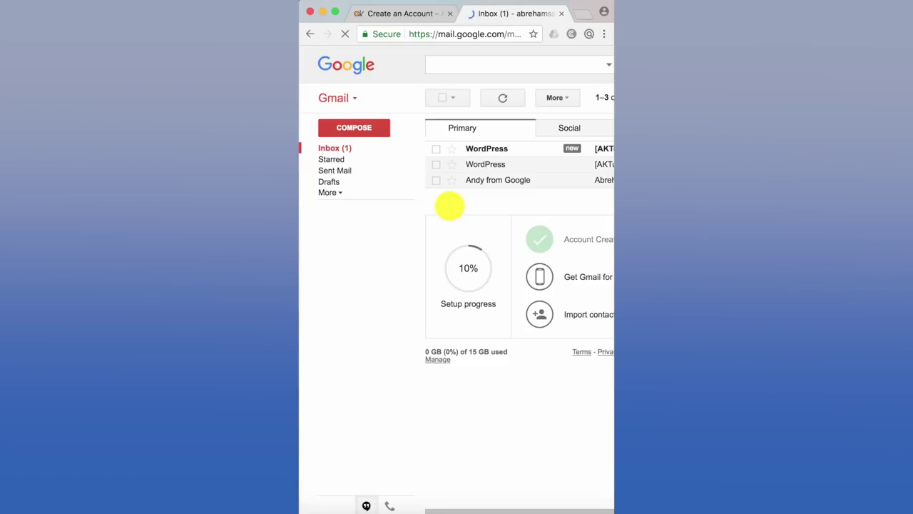
drag(455, 507, 495, 505)
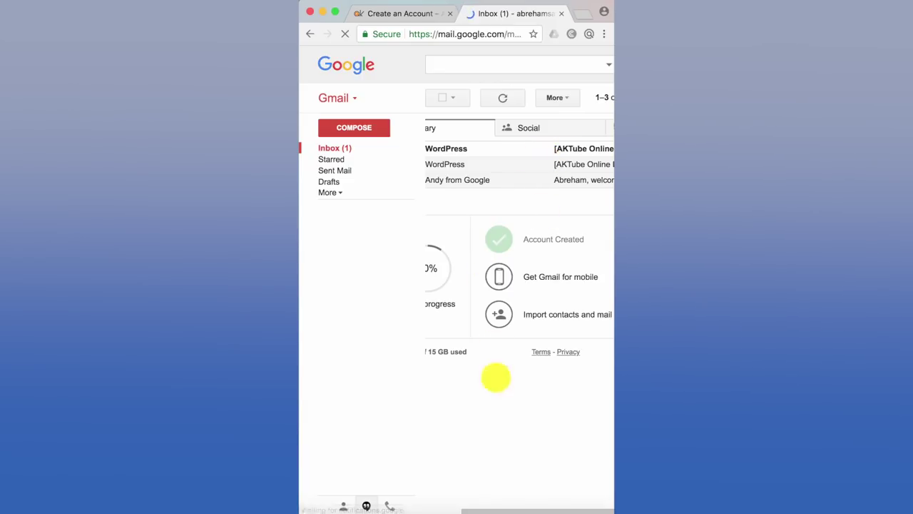
drag(542, 507, 506, 503)
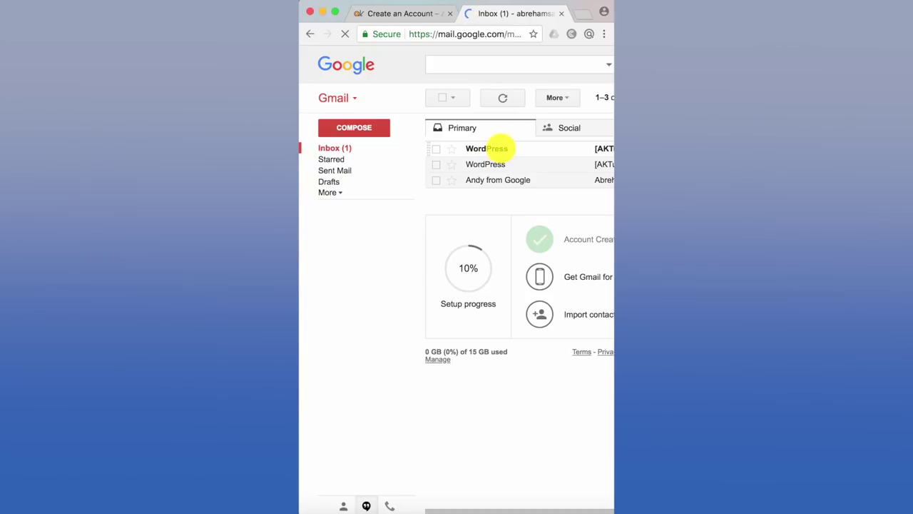
mouse_move(499, 148)
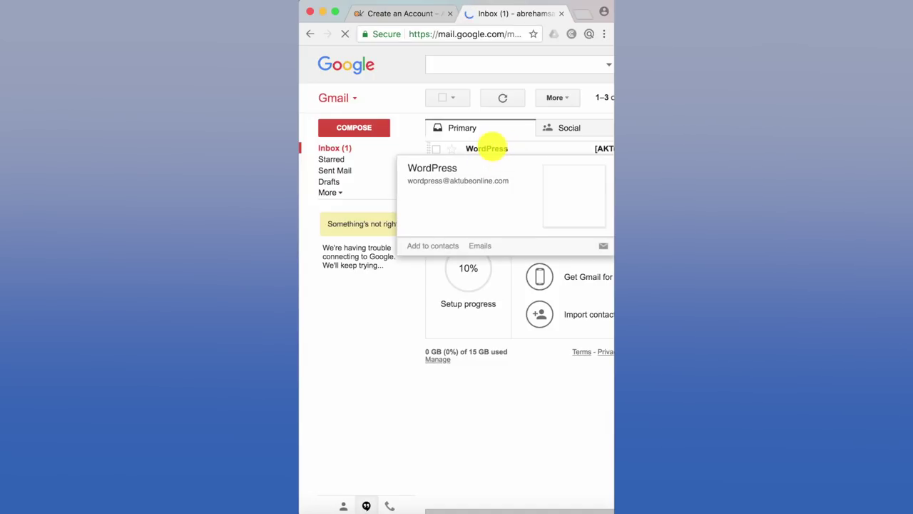
- Open the WordPress activation email and follow its account activation link
click(491, 148)
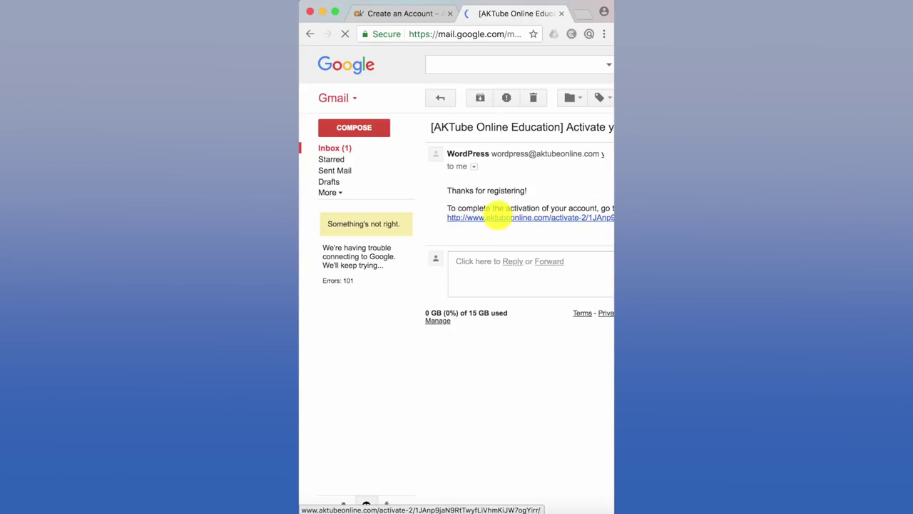
click(505, 216)
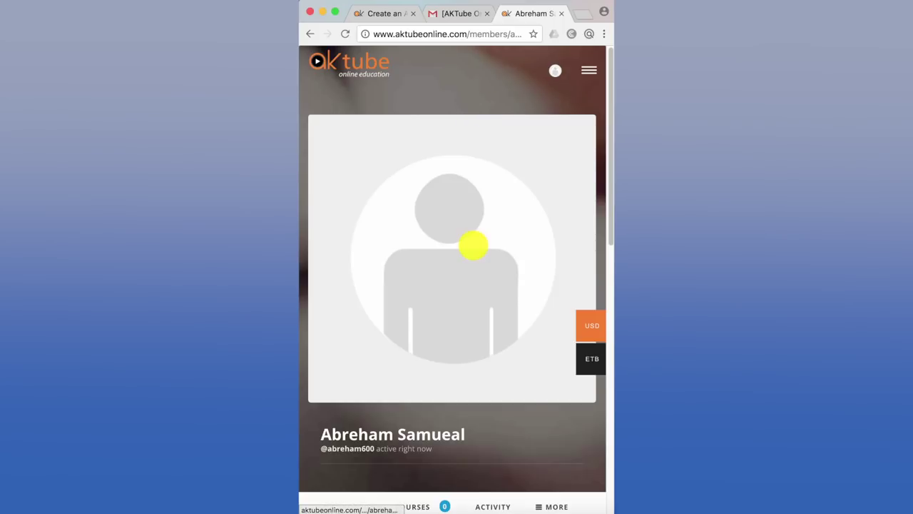
scroll(473, 245, down, 5)
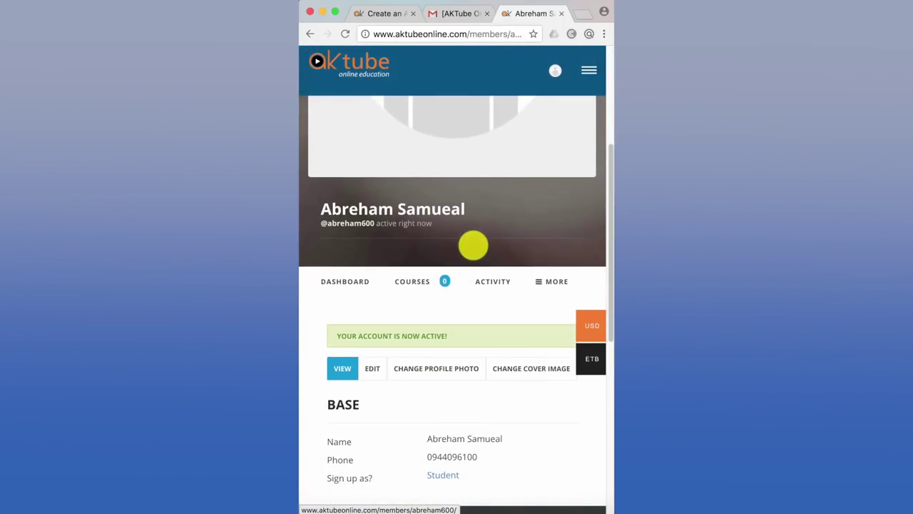
scroll(473, 246, down, 3)
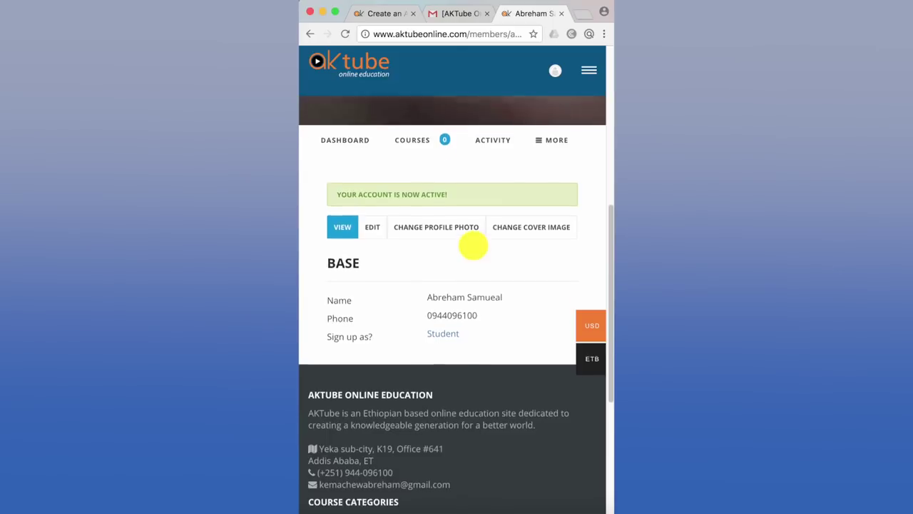
scroll(473, 246, up, 7)
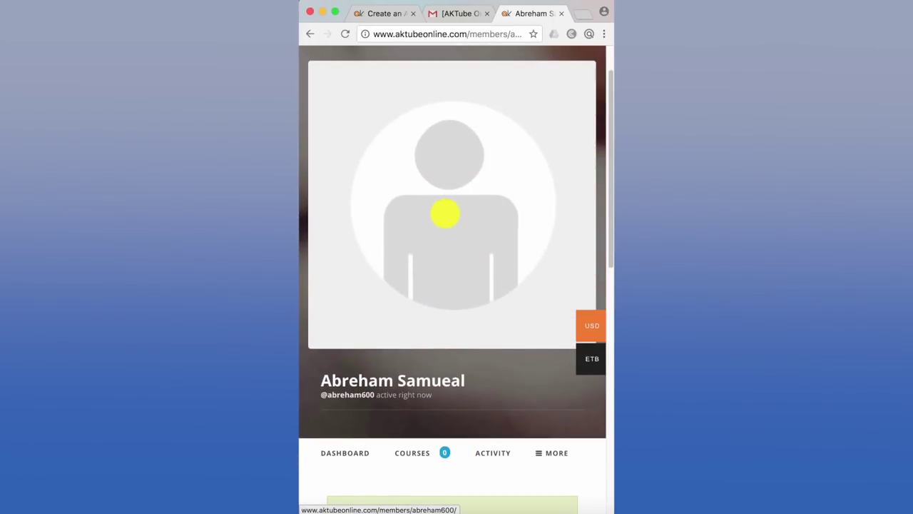
scroll(445, 214, up, 2)
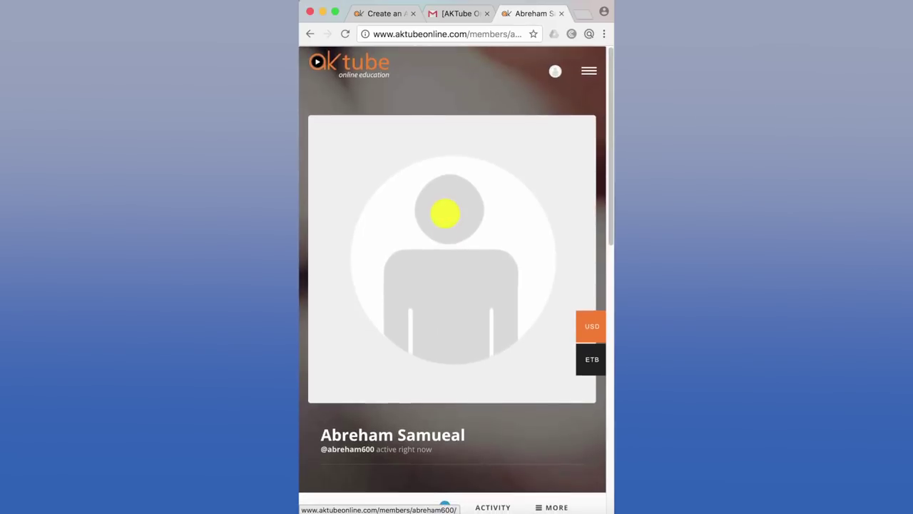
scroll(445, 214, down, 4)
scroll(445, 212, up, 5)
scroll(465, 251, down, 7)
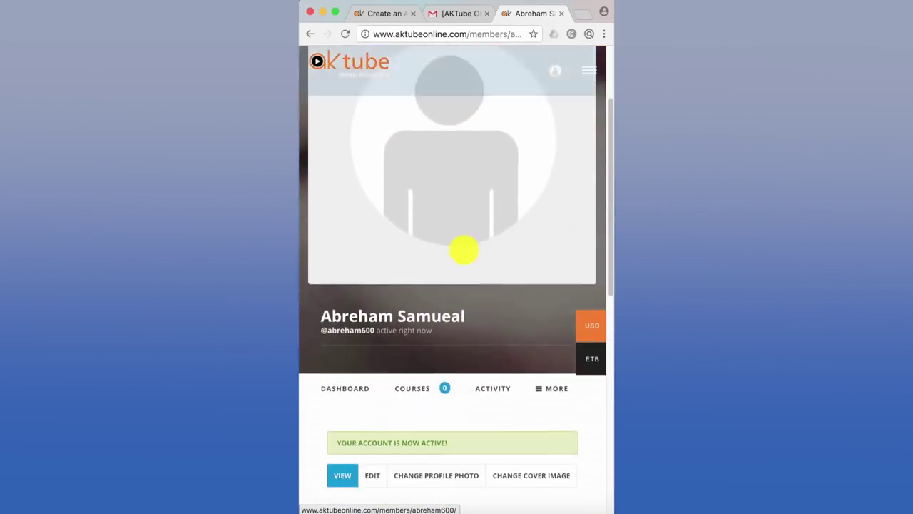
scroll(466, 357, up, 5)
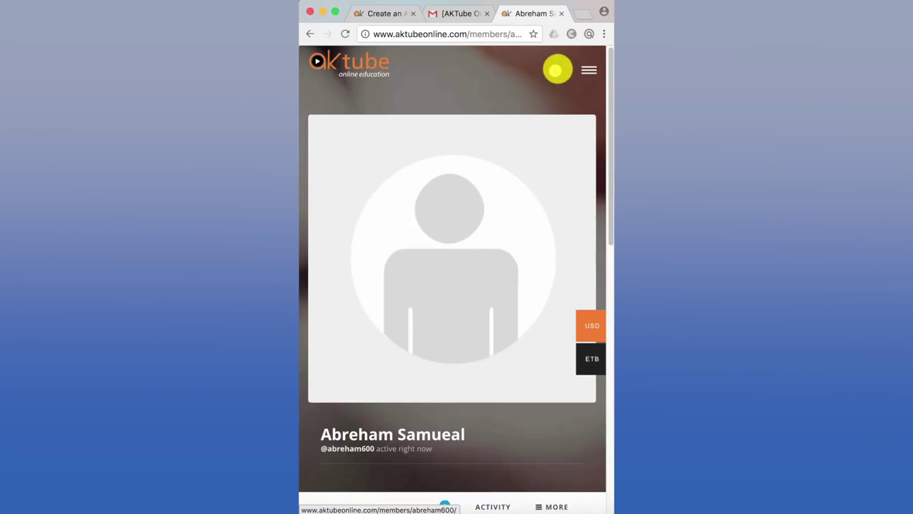
- Choose LOGOUT from the header's profile menu
click(556, 69)
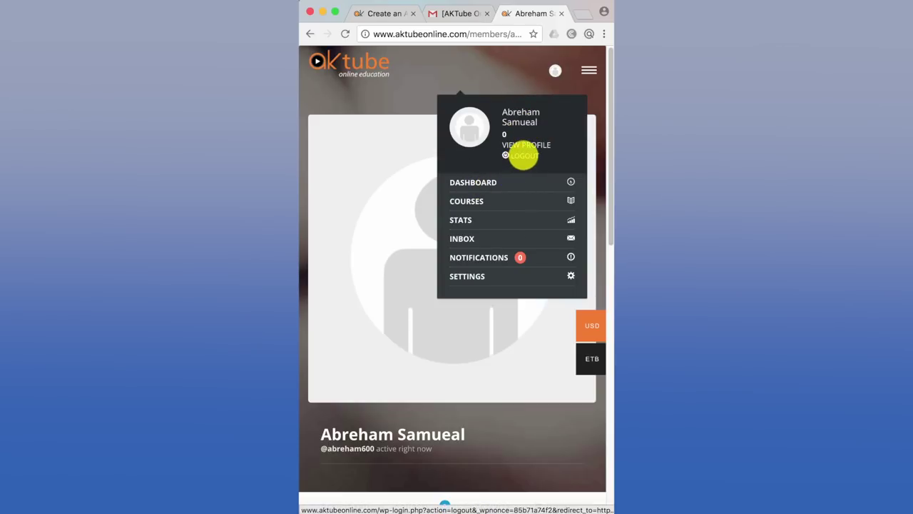
click(525, 157)
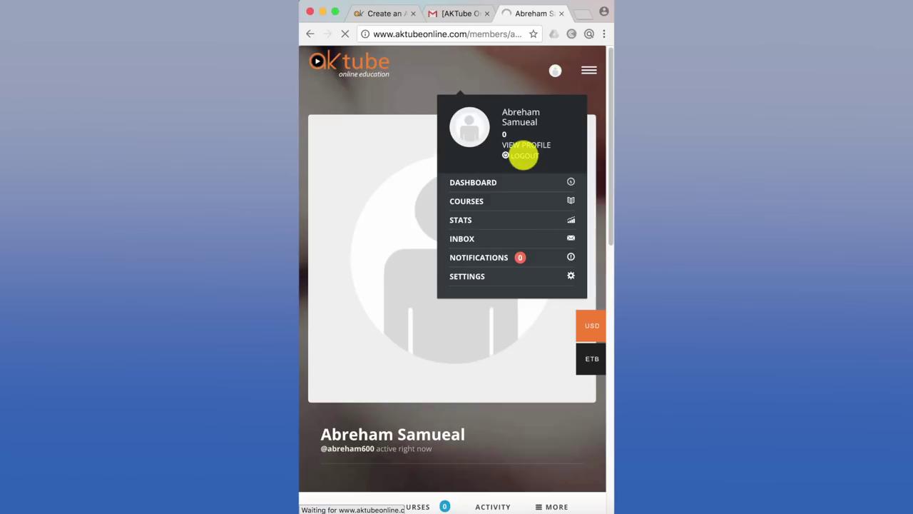